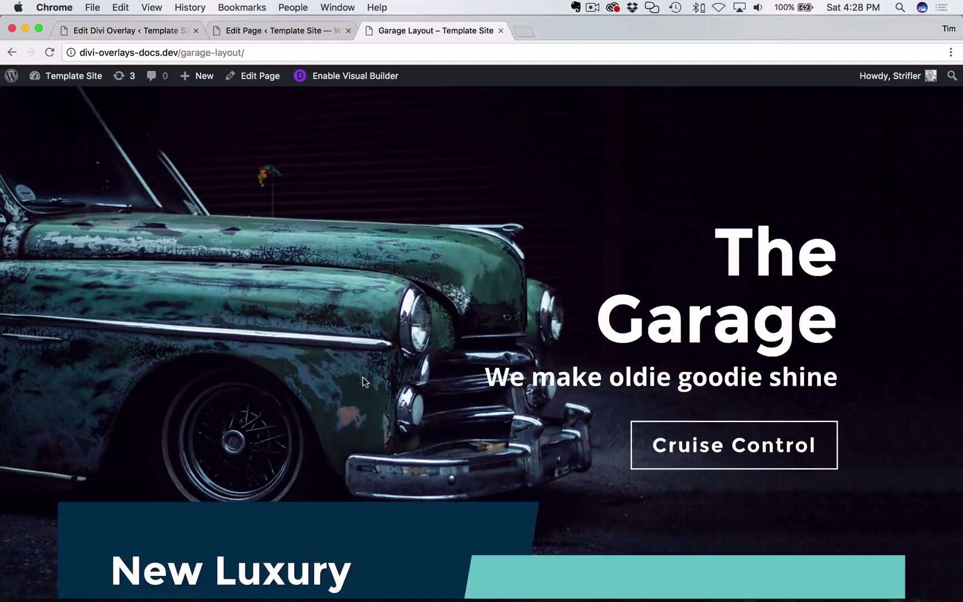
Step: Append #overlay-204286 to the Garage Layout URL and load the page
click(262, 55)
click(261, 54)
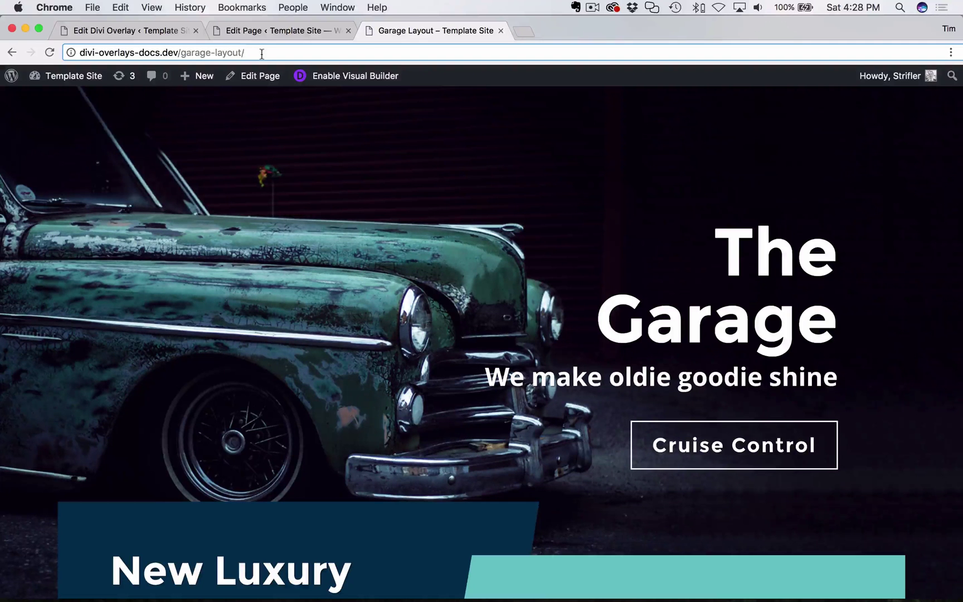
text(#)
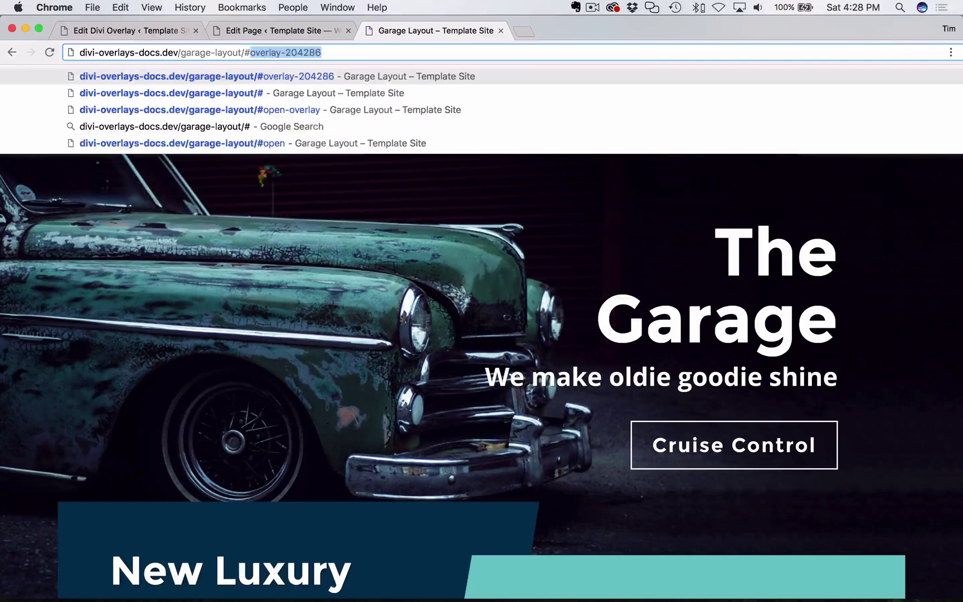
key(Right)
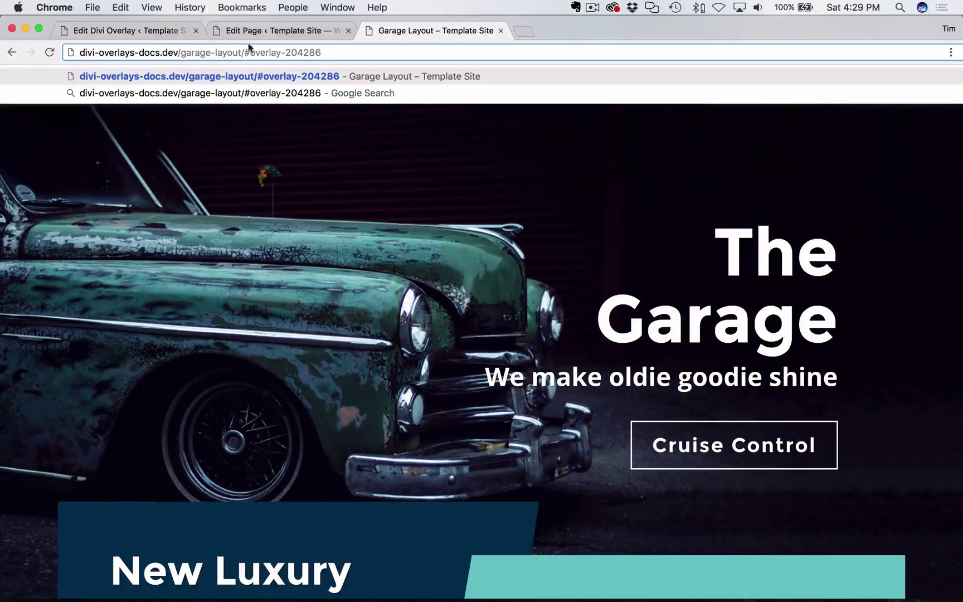
drag(245, 51, 354, 49)
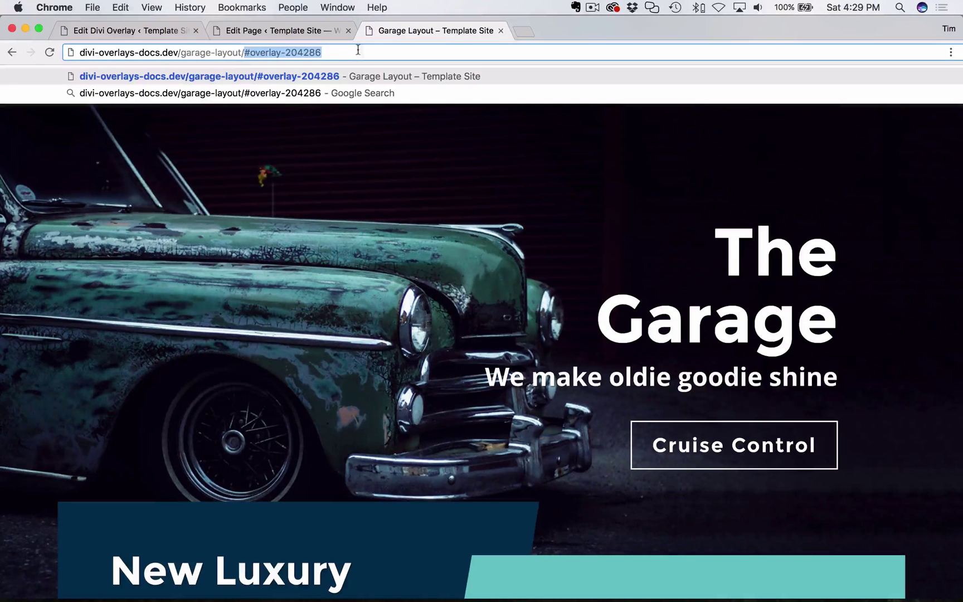
click(248, 53)
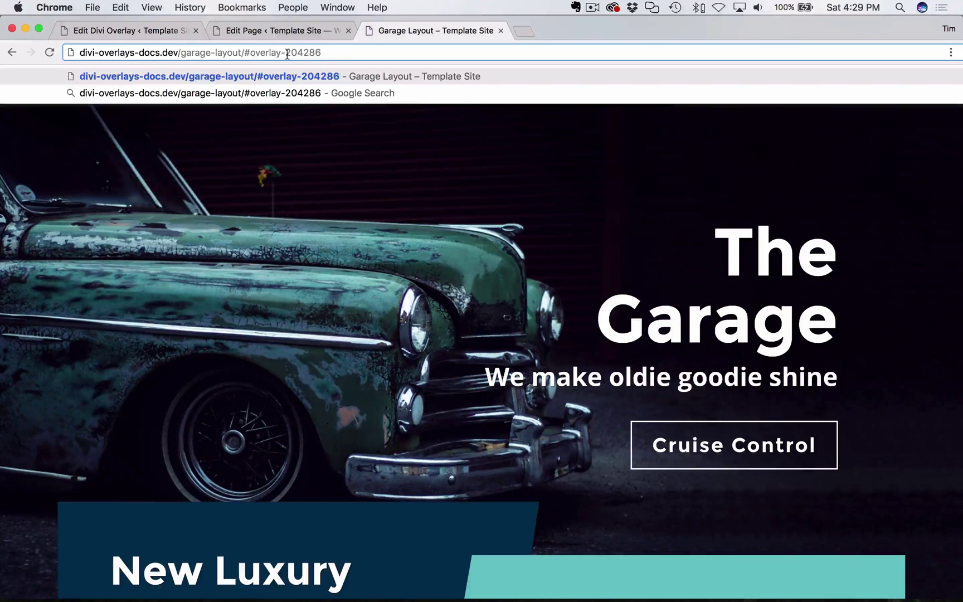
drag(287, 54, 344, 51)
click(354, 51)
key(Return)
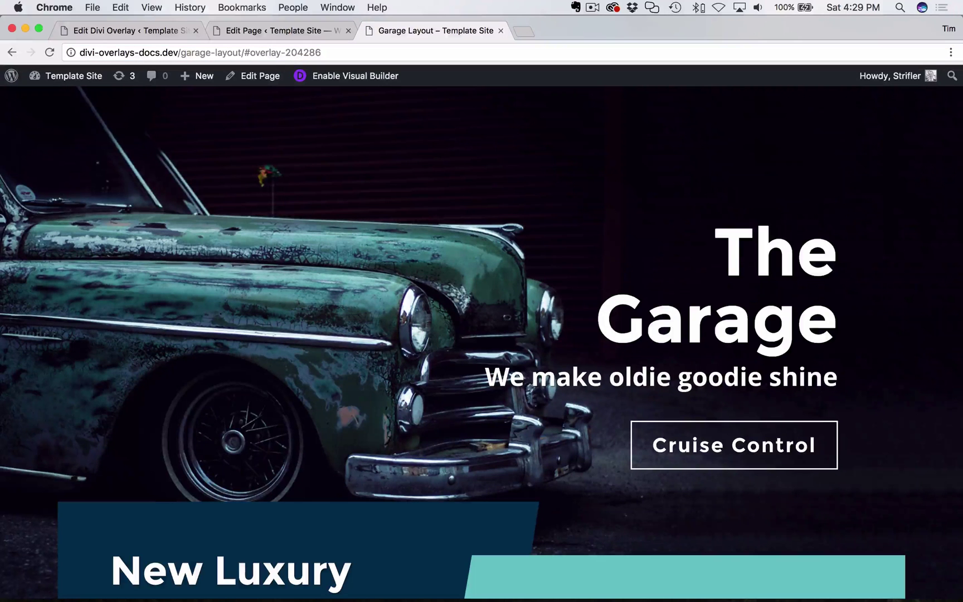
Step: Reload the page at #overlay-204286 and close the contact form overlay that pops up
click(376, 51)
key(Return)
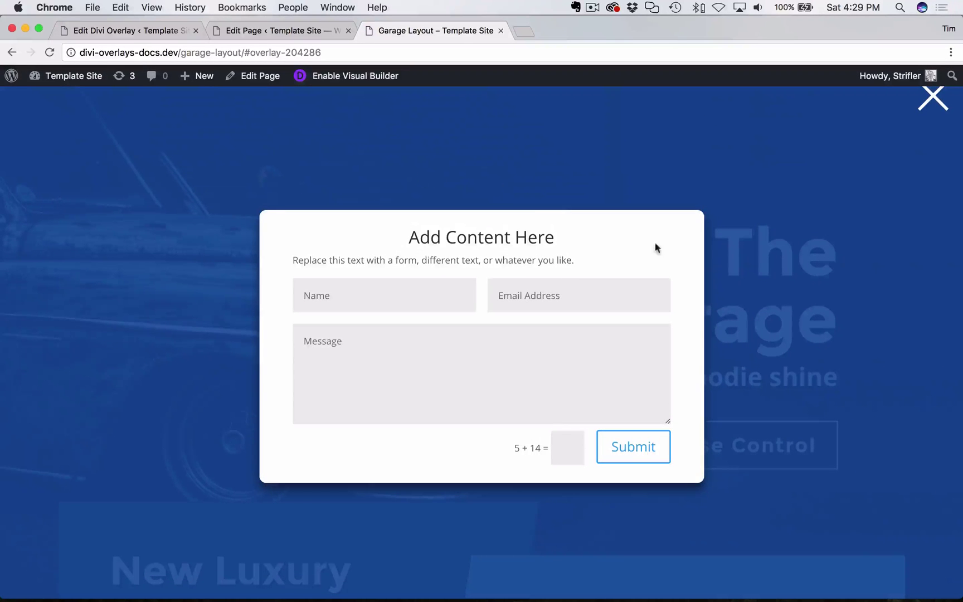
click(933, 106)
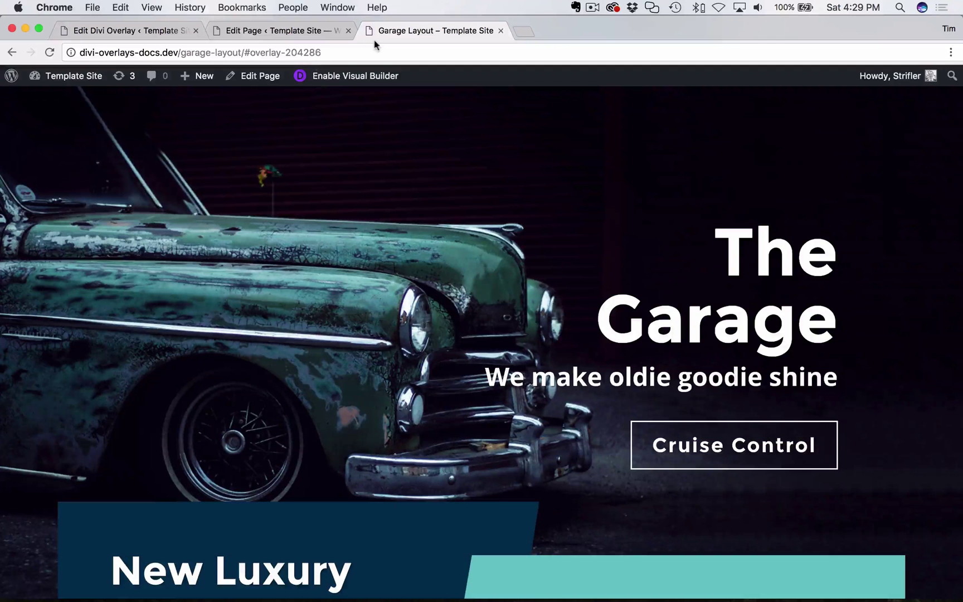
Step: Open the #overlay-204286 address in a new tab and close the contact form overlay that appears
click(357, 51)
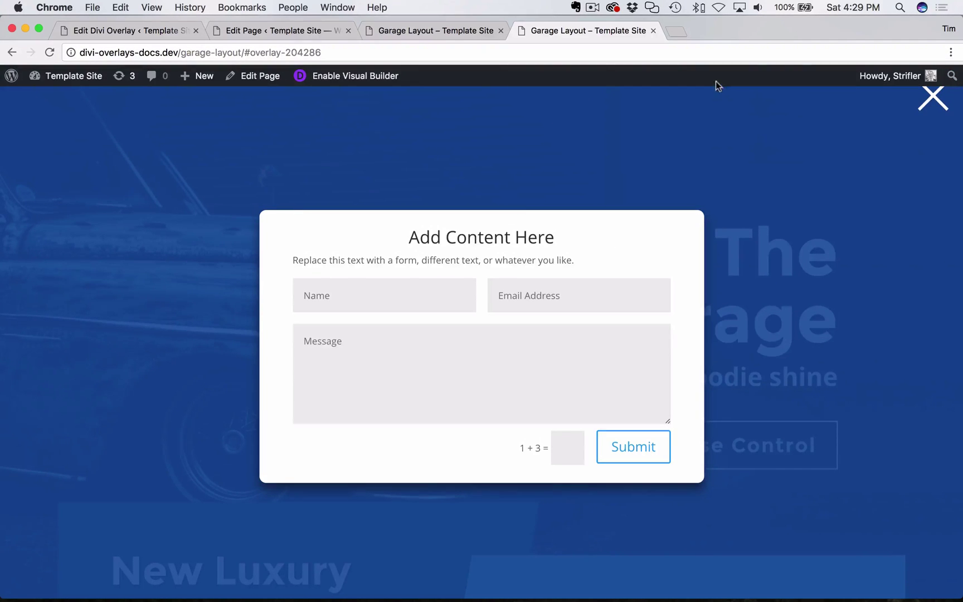
click(938, 109)
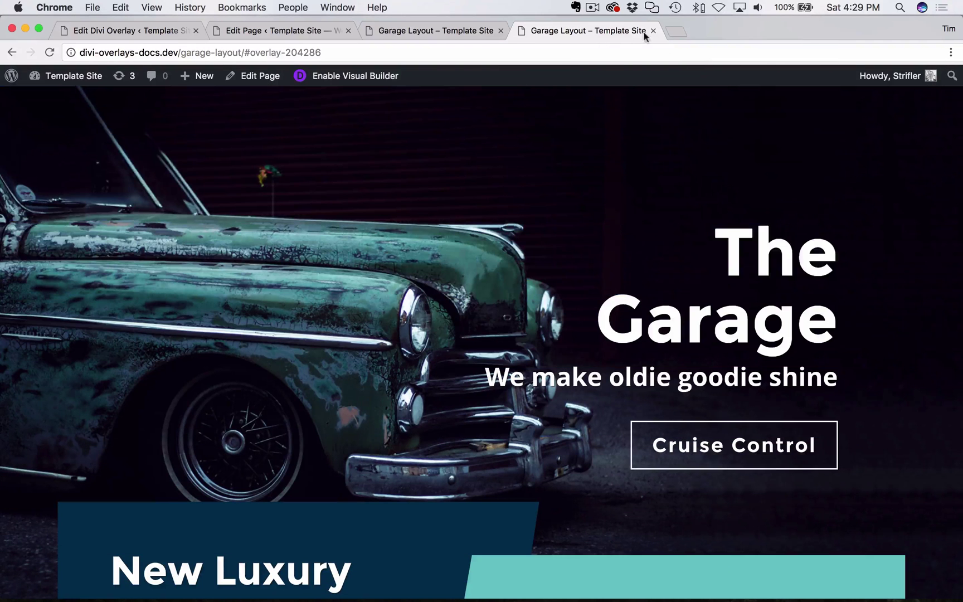
Step: Close the duplicate Garage Layout tab and return to the original Garage Layout tab
click(653, 30)
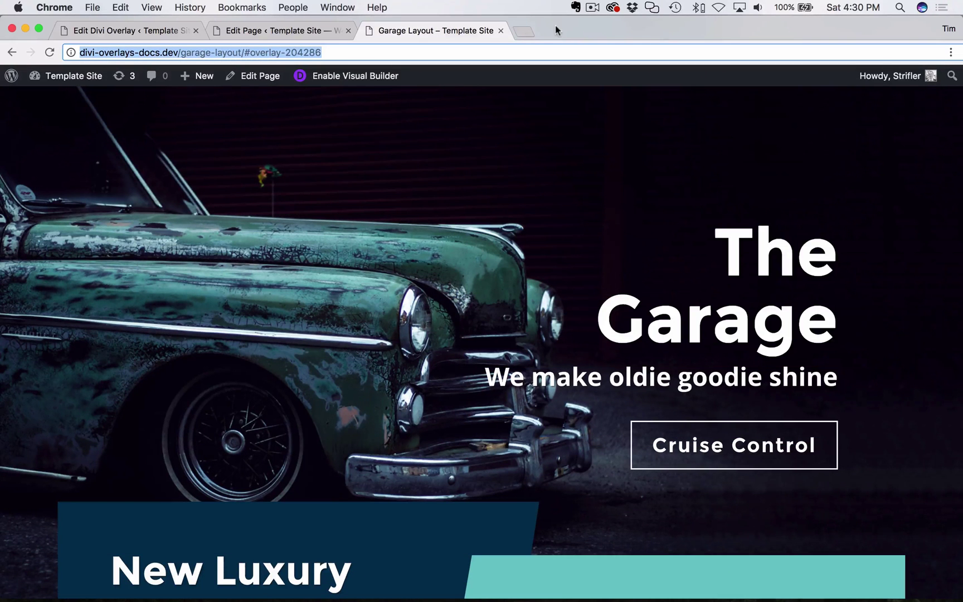
click(279, 30)
click(431, 30)
click(363, 223)
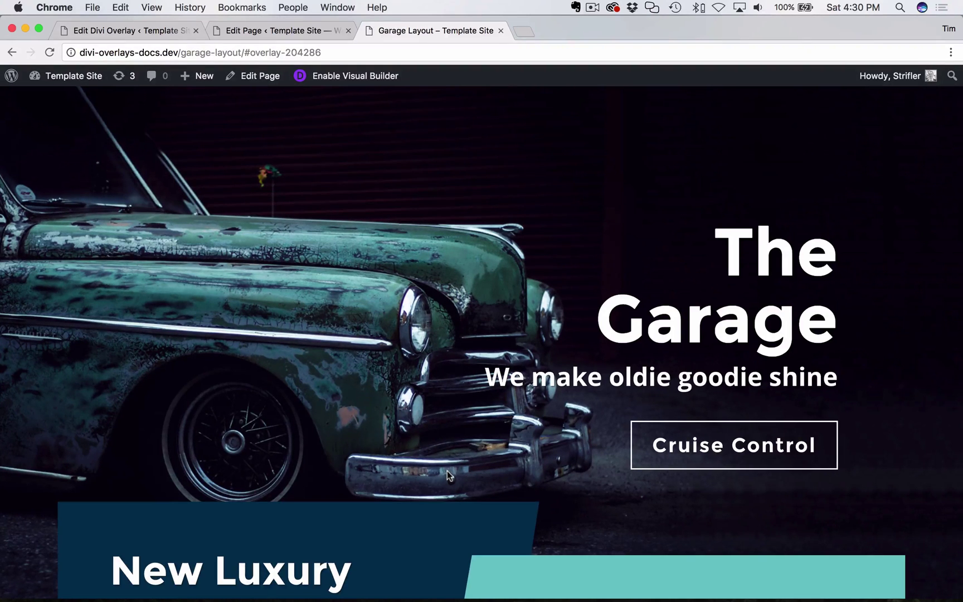
Step: Highlight the #overlay-204286 hash and the 204286 ID in the address bar
click(254, 52)
shift+click(393, 53)
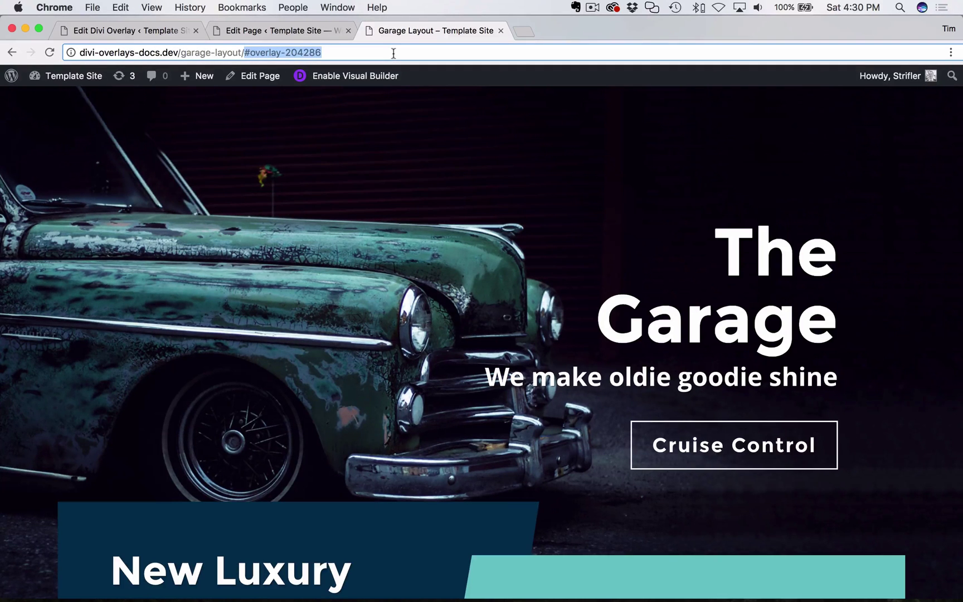
click(393, 54)
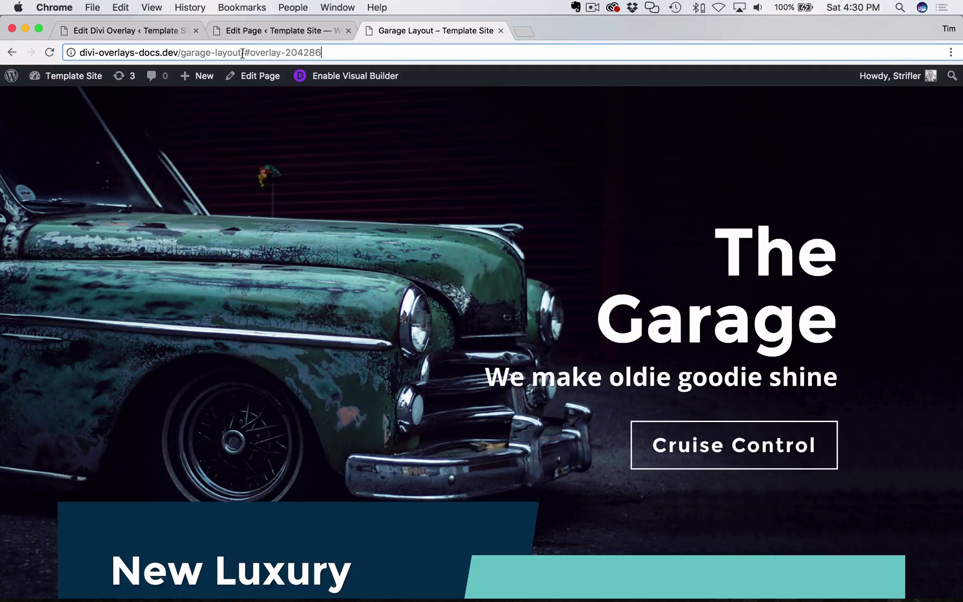
drag(284, 52, 343, 54)
click(373, 53)
Step: Launch the contact form overlay from the Open Overlay link, then close it
scroll(397, 350, down, 8)
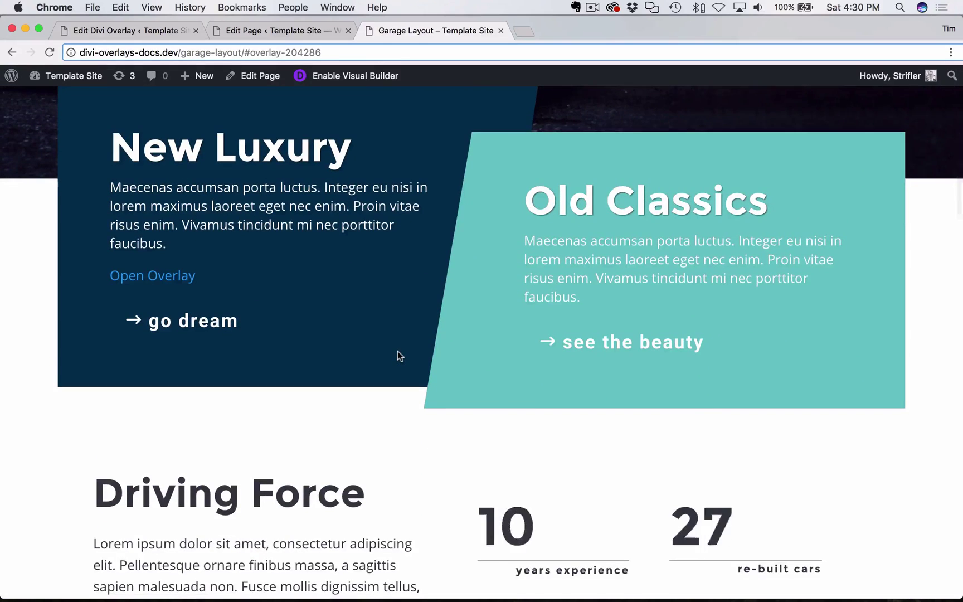
scroll(156, 283, up, 1)
click(124, 308)
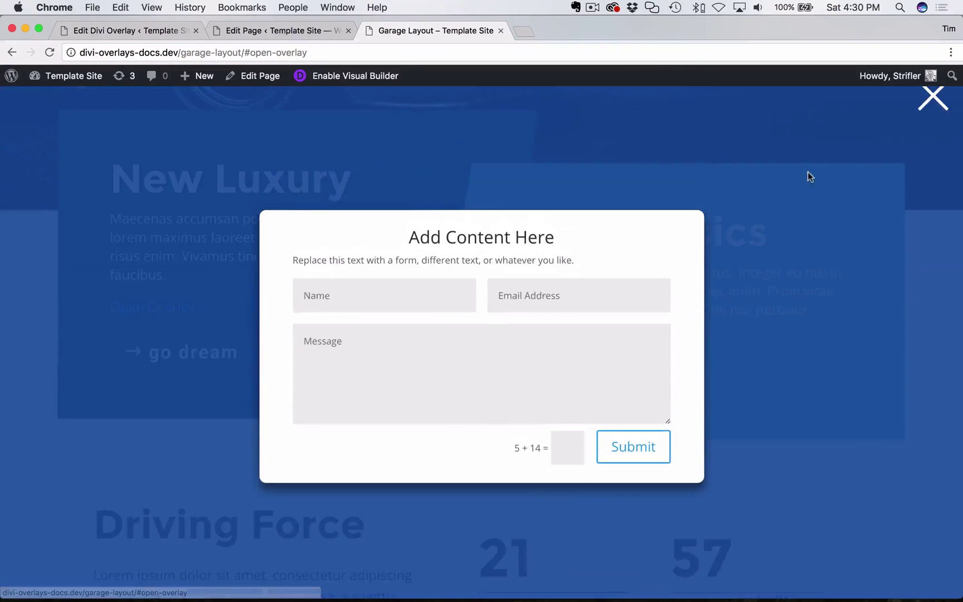
click(933, 98)
Step: Replace #open-overlay with #overlay-204286 in the URL, reload, and close the auto-opened overlay
scroll(356, 426, down, 5)
scroll(160, 326, up, 5)
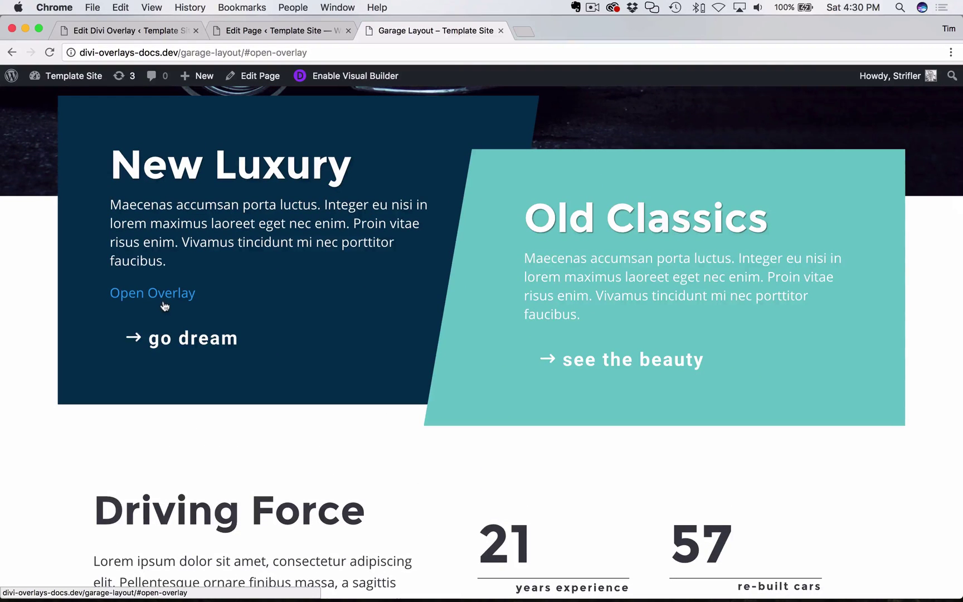
scroll(262, 300, up, 8)
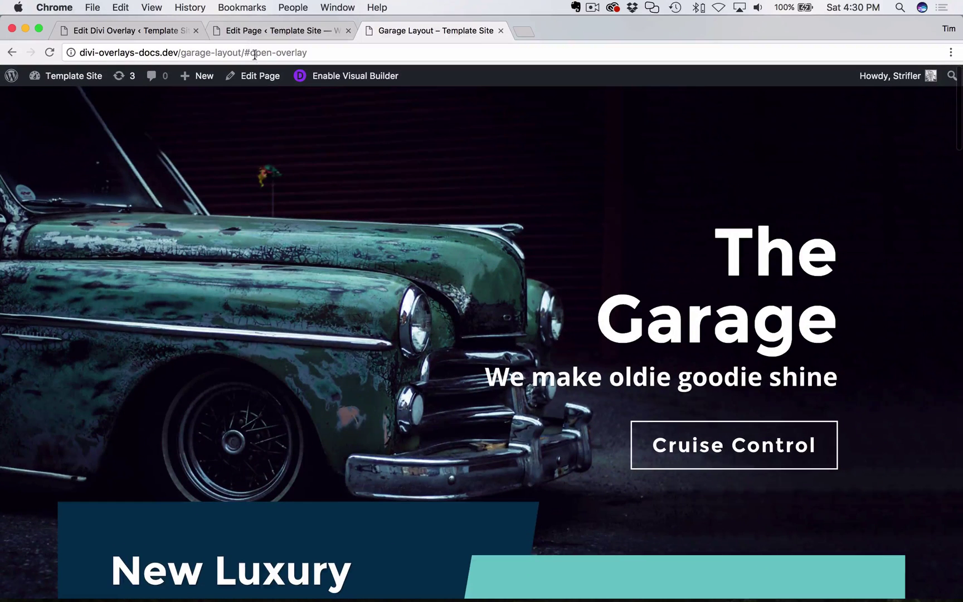
drag(253, 55, 308, 53)
key(BackSpace)
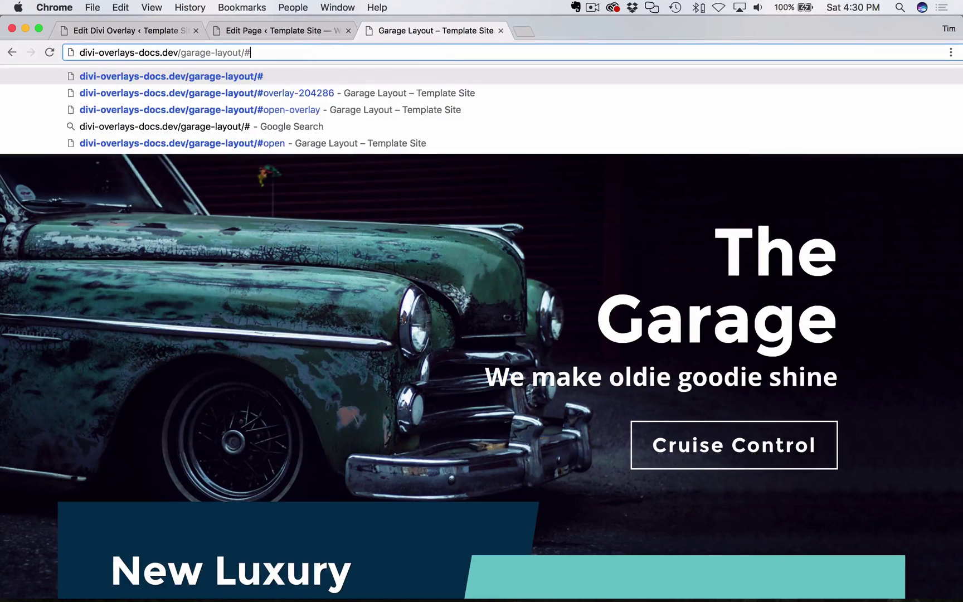
text(overlay-204286)
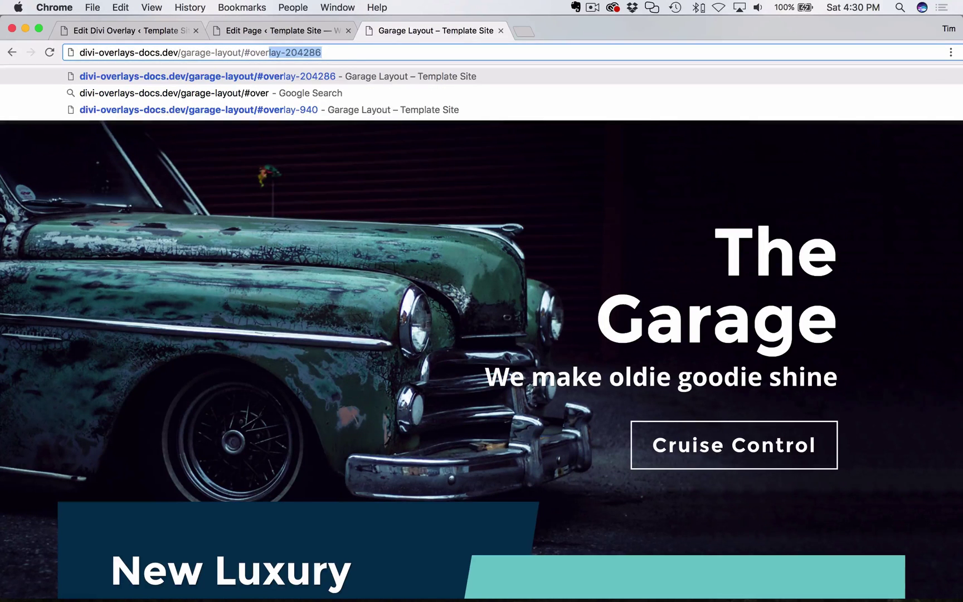
key(Return)
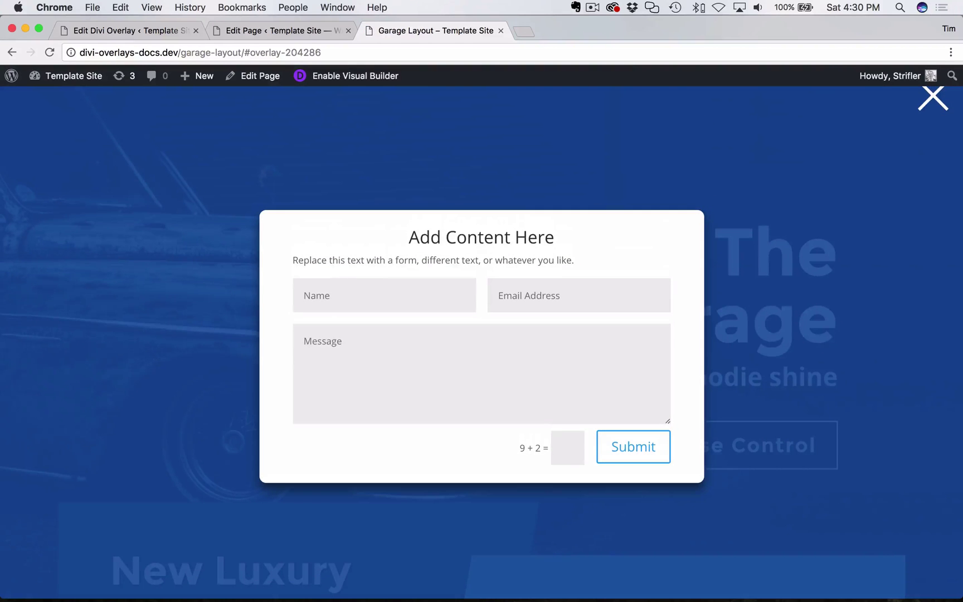
click(932, 98)
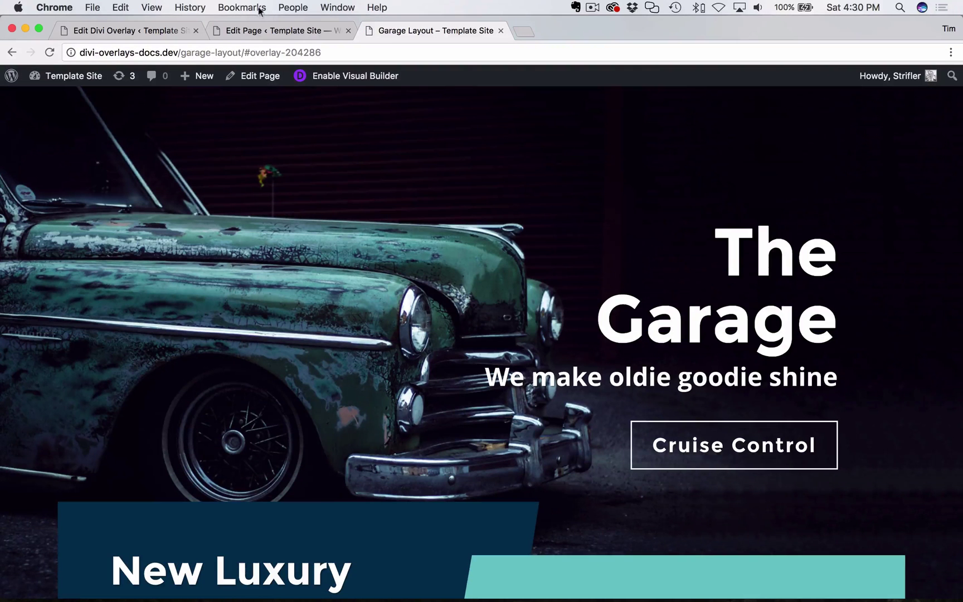
scroll(317, 342, down, 1)
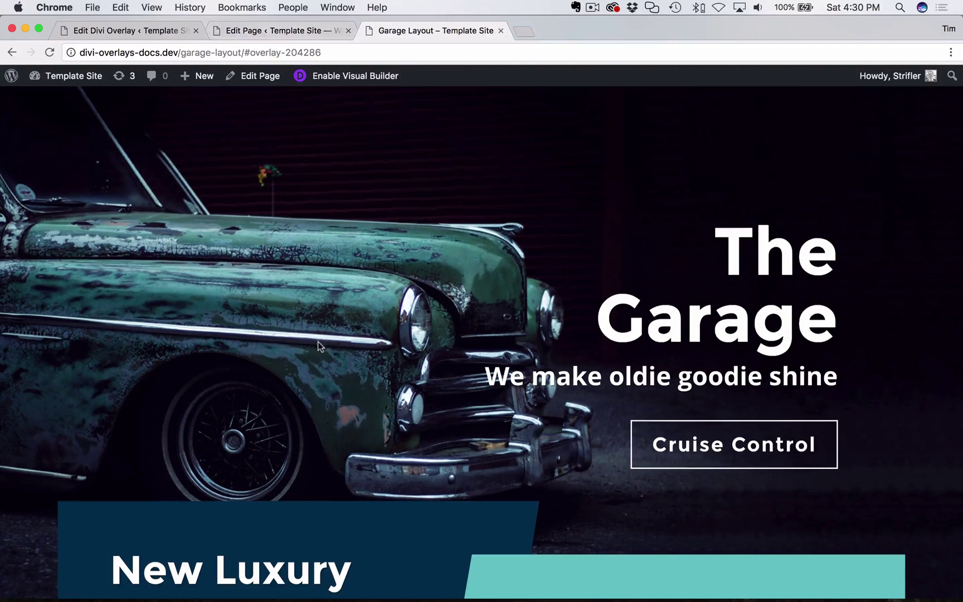
scroll(318, 341, down, 5)
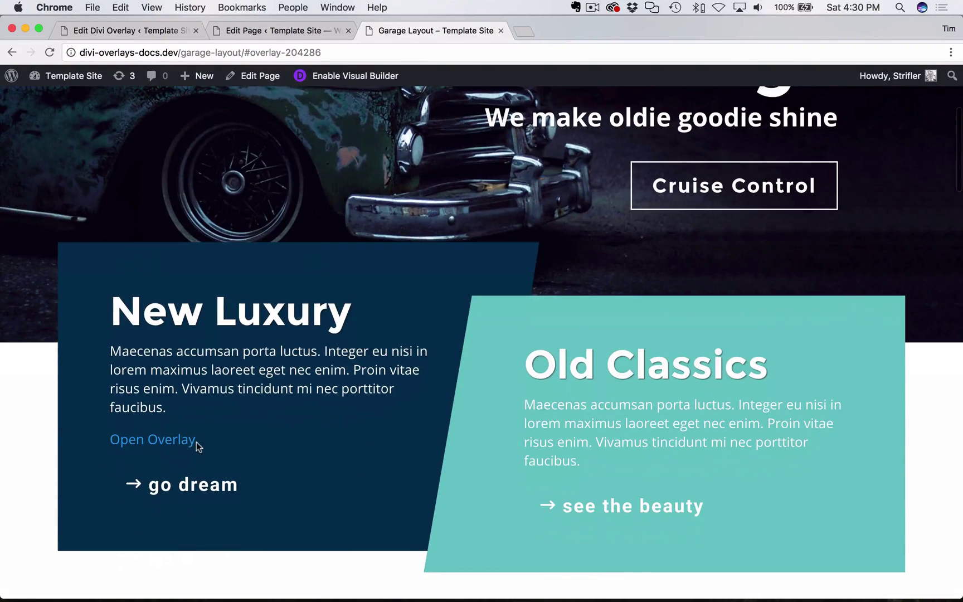
Step: In the Garage Layout editor, open the Call To Action New Luxury module's settings
click(262, 30)
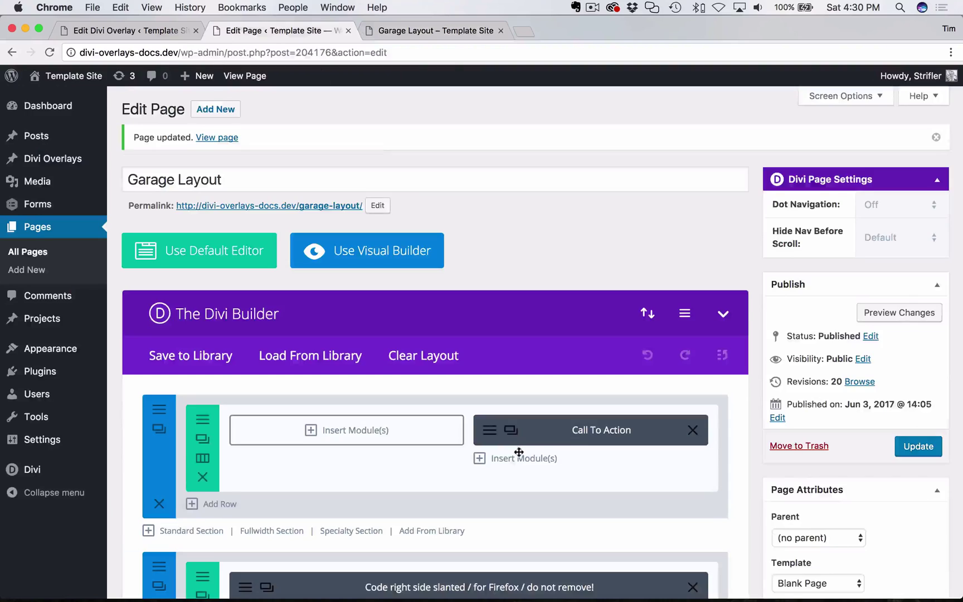
scroll(519, 452, down, 7)
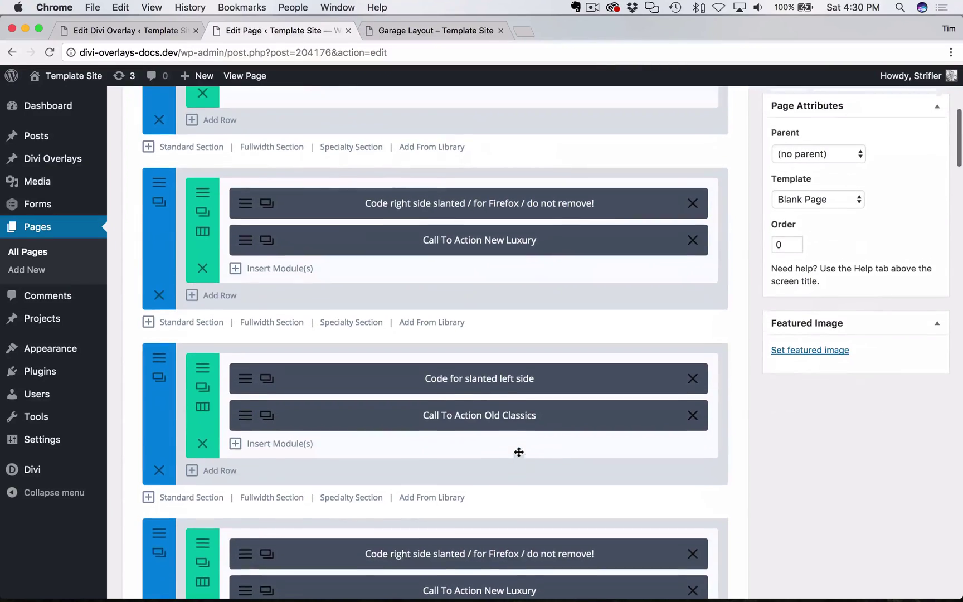
click(244, 242)
scroll(634, 344, down, 6)
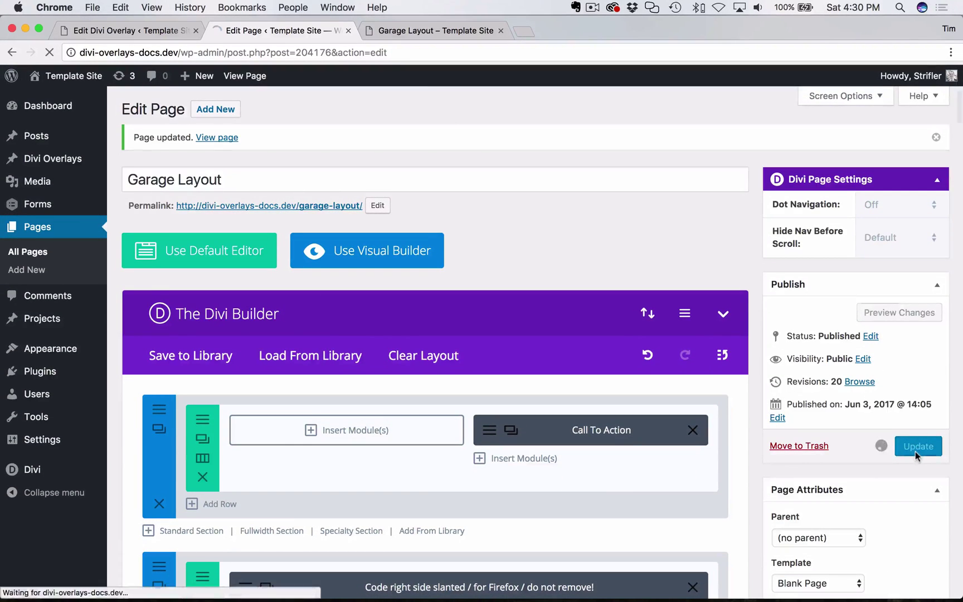
click(426, 31)
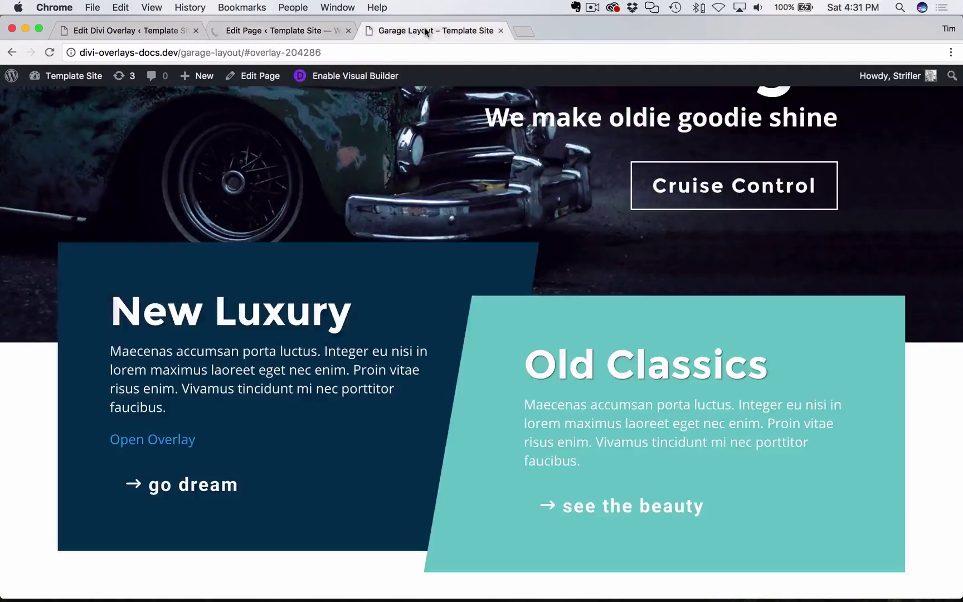
click(352, 52)
key(Return)
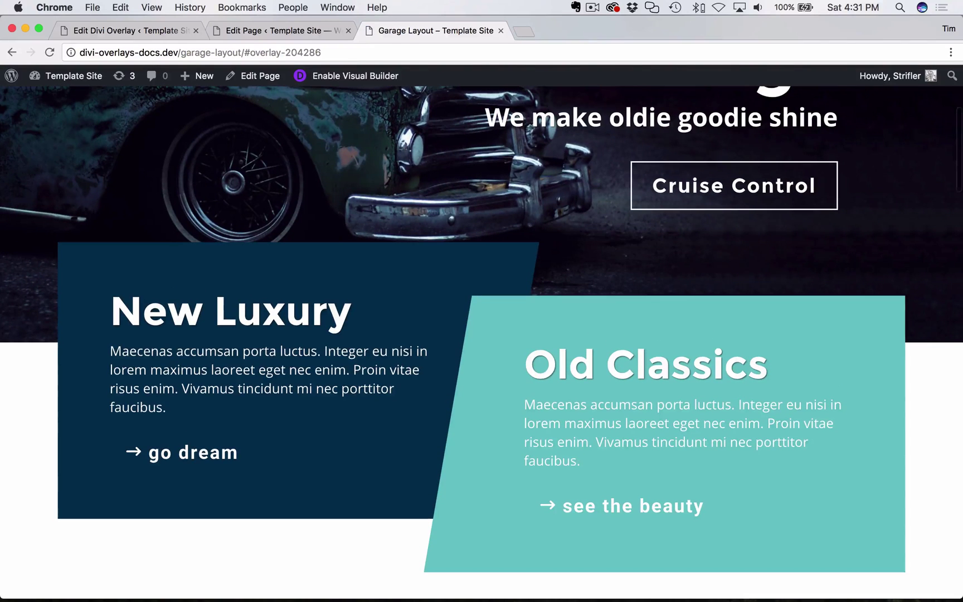
click(369, 52)
key(Return)
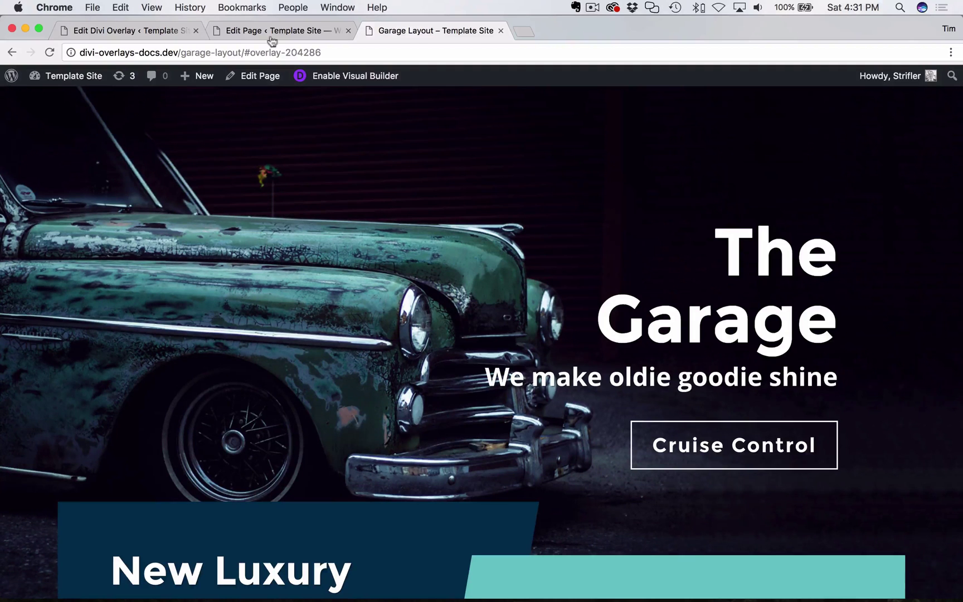
Step: Return to the Contact Form Overlay edit page and scroll down to Additional Overlay Settings
click(188, 31)
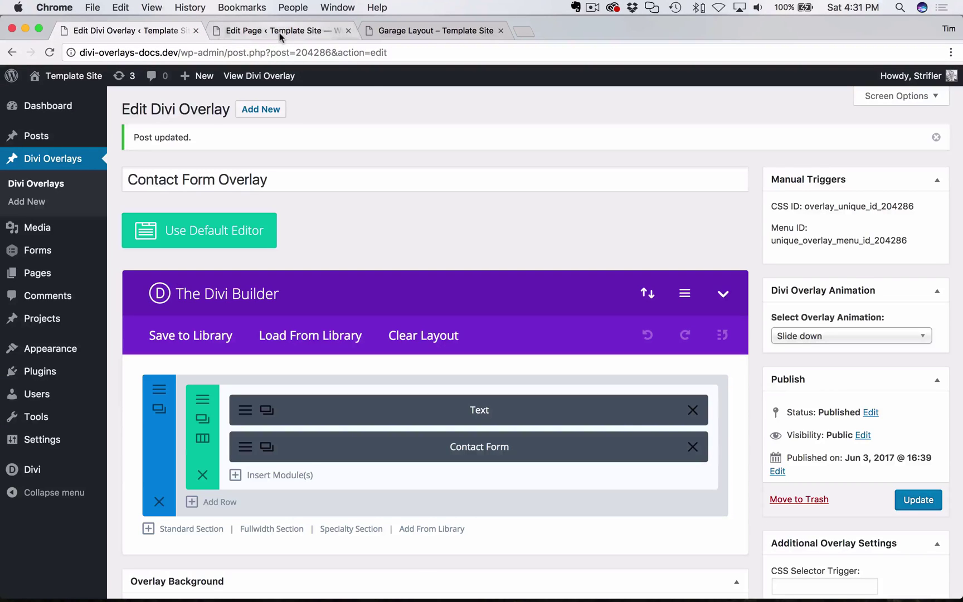
scroll(756, 248, down, 3)
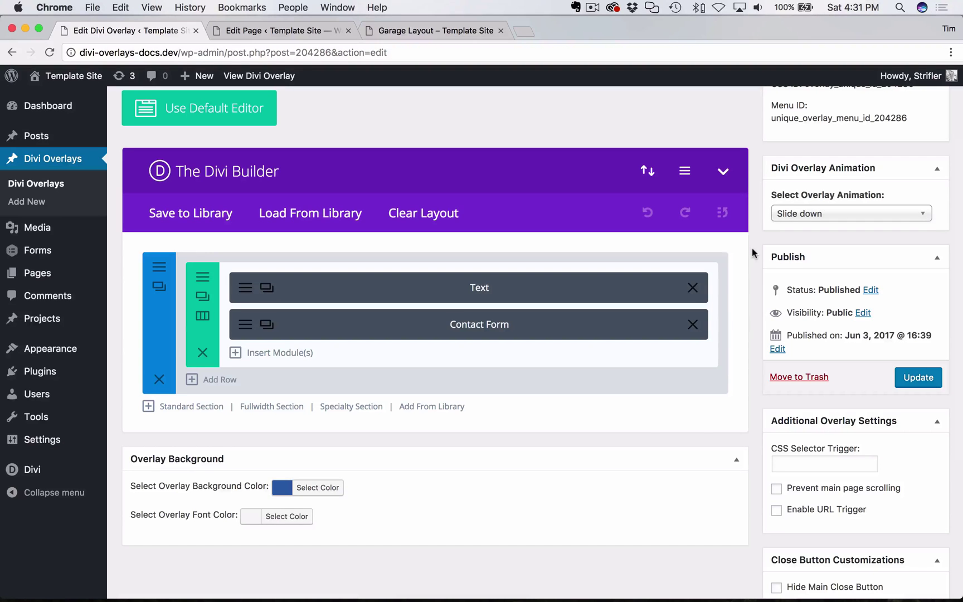
scroll(752, 249, down, 5)
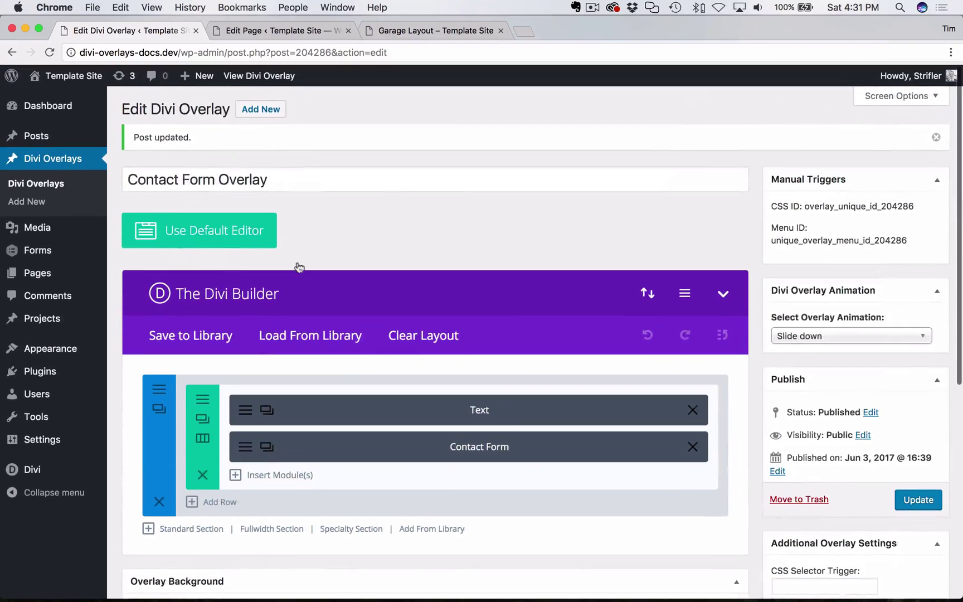
scroll(749, 396, down, 3)
scroll(759, 429, down, 3)
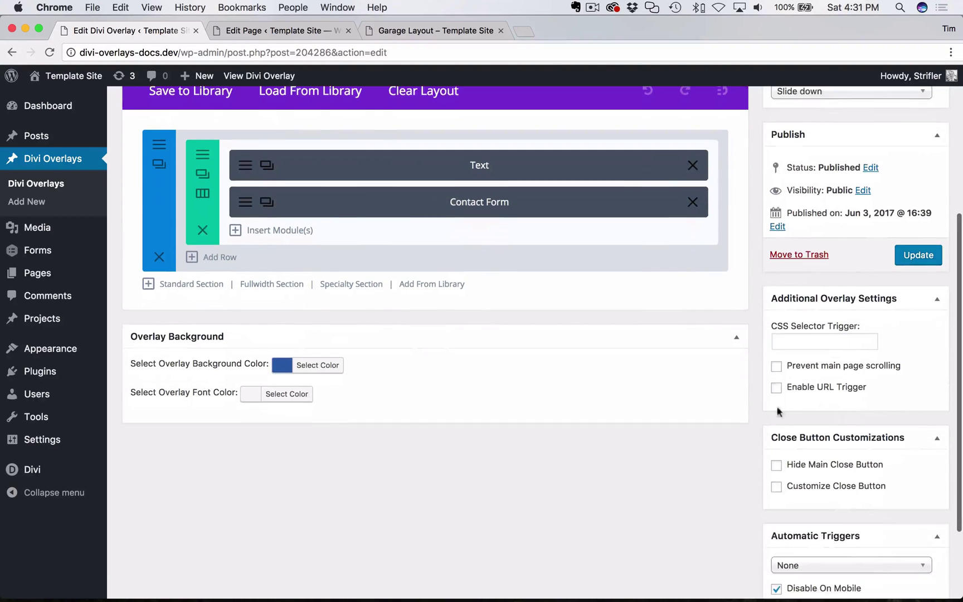
scroll(755, 405, down, 1)
Step: Check Enable URL Trigger and set its page scope to Only specific pages
click(777, 355)
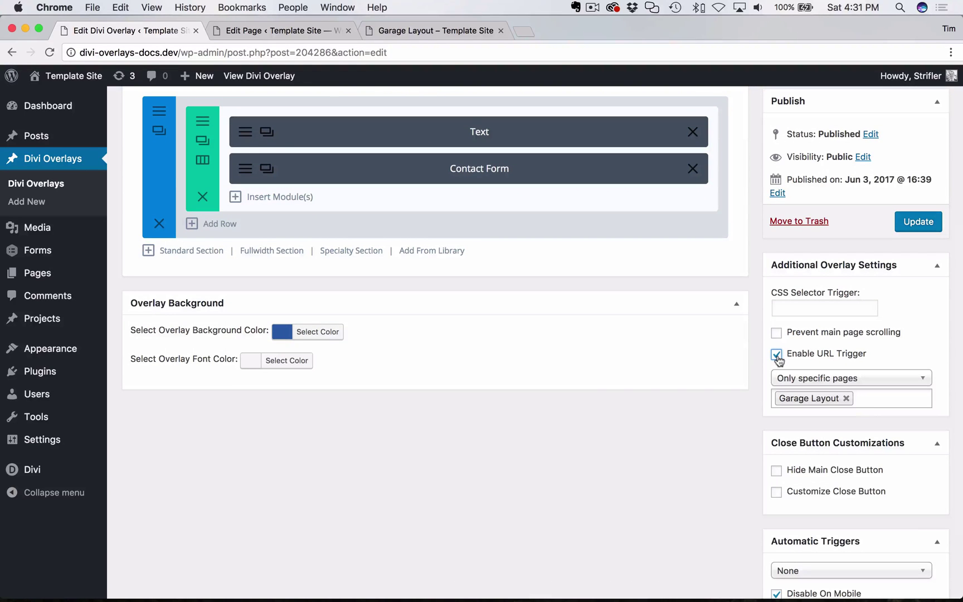
click(851, 379)
click(817, 392)
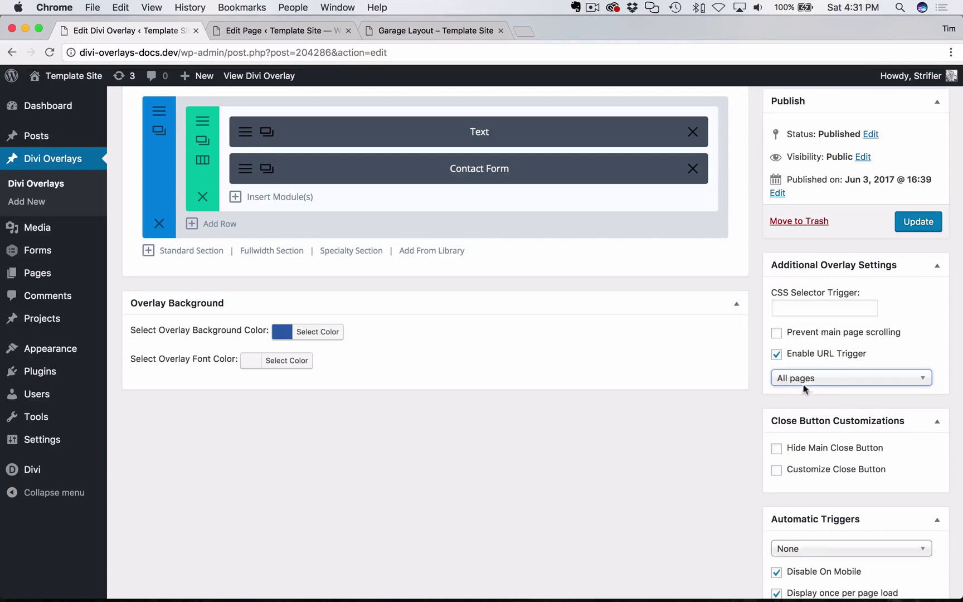
click(802, 384)
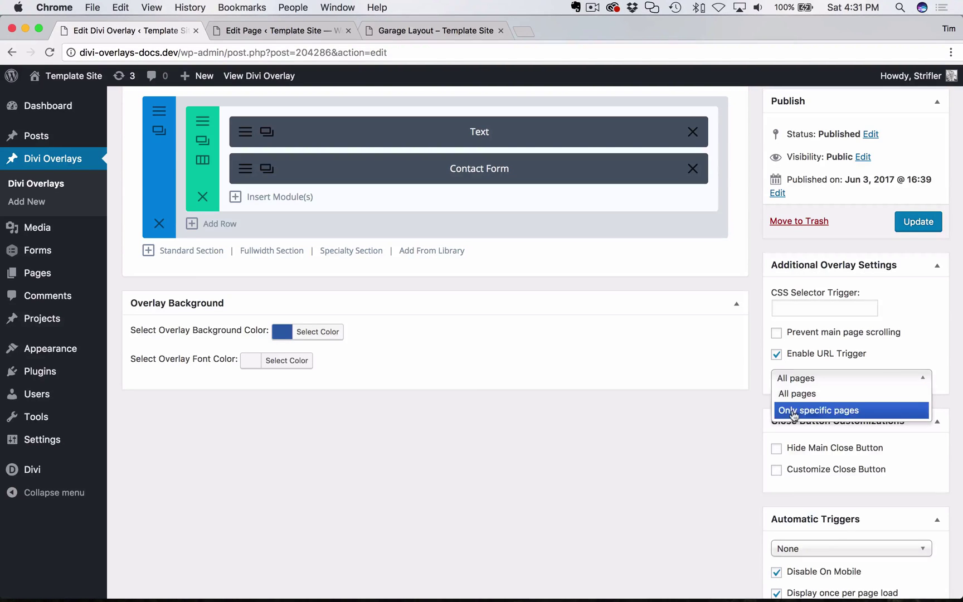
click(796, 411)
click(766, 424)
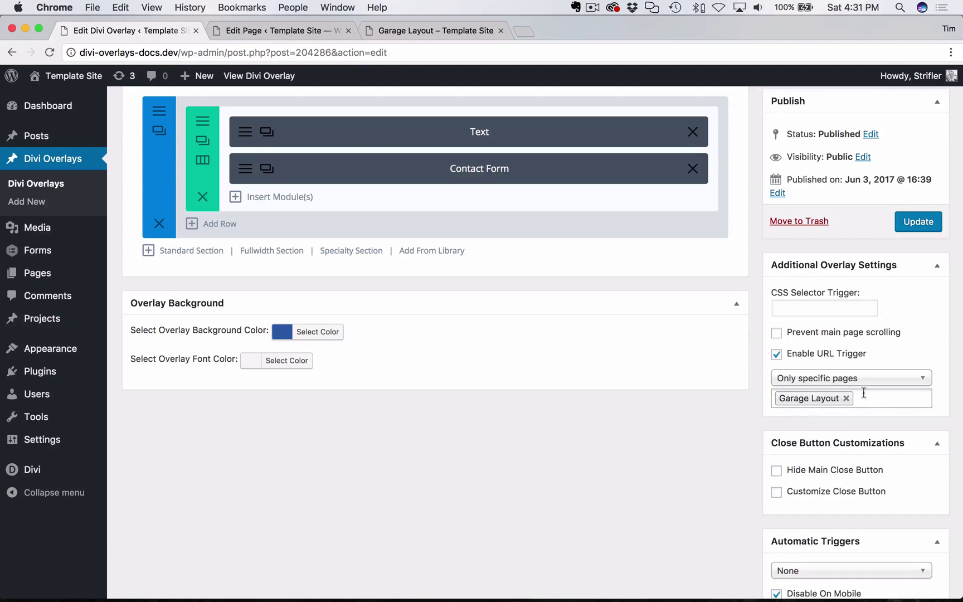
Step: Make Garage Layout the only allowed page, leaving University Layout out
click(846, 398)
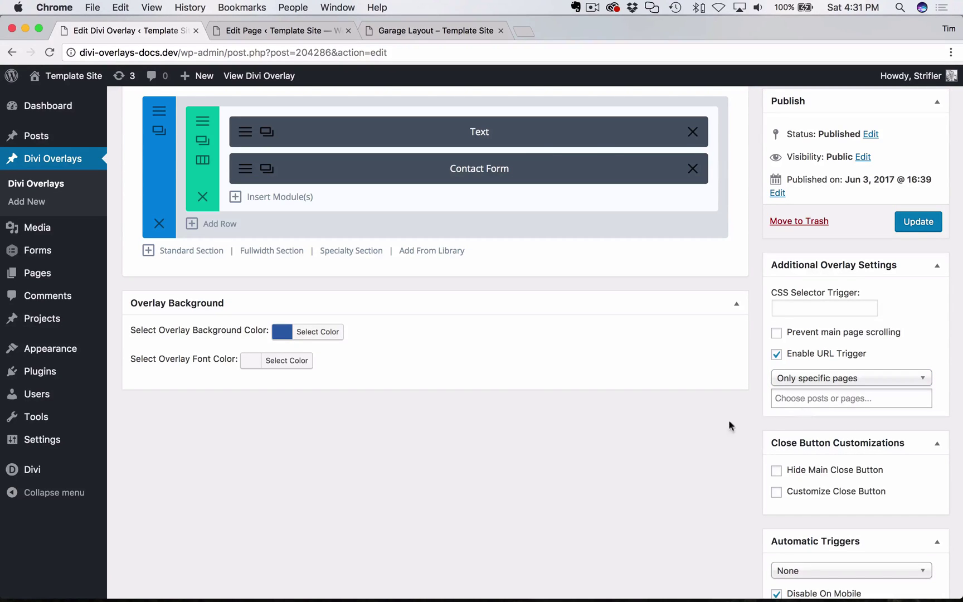
click(797, 399)
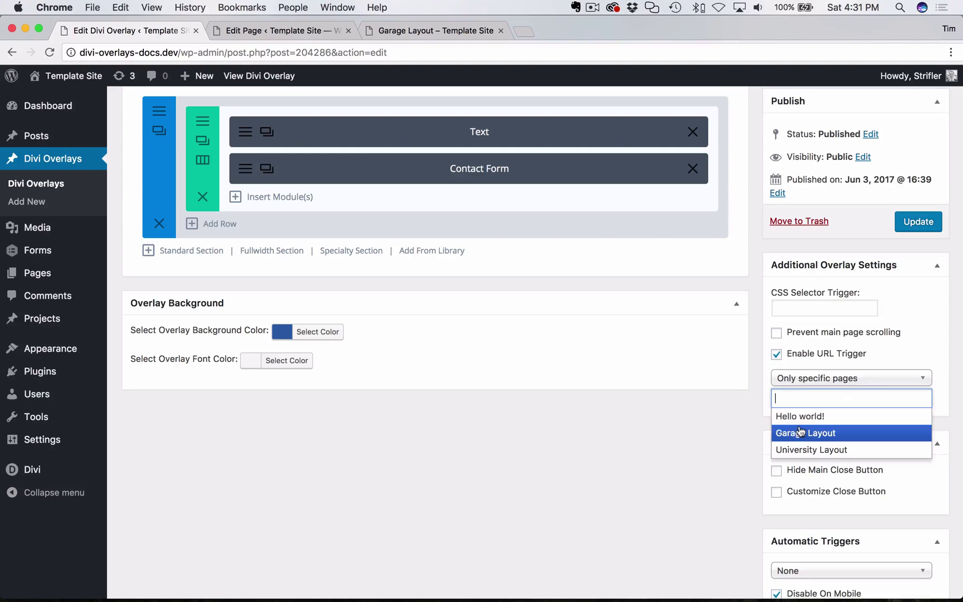
click(820, 397)
click(820, 397)
click(744, 411)
click(798, 394)
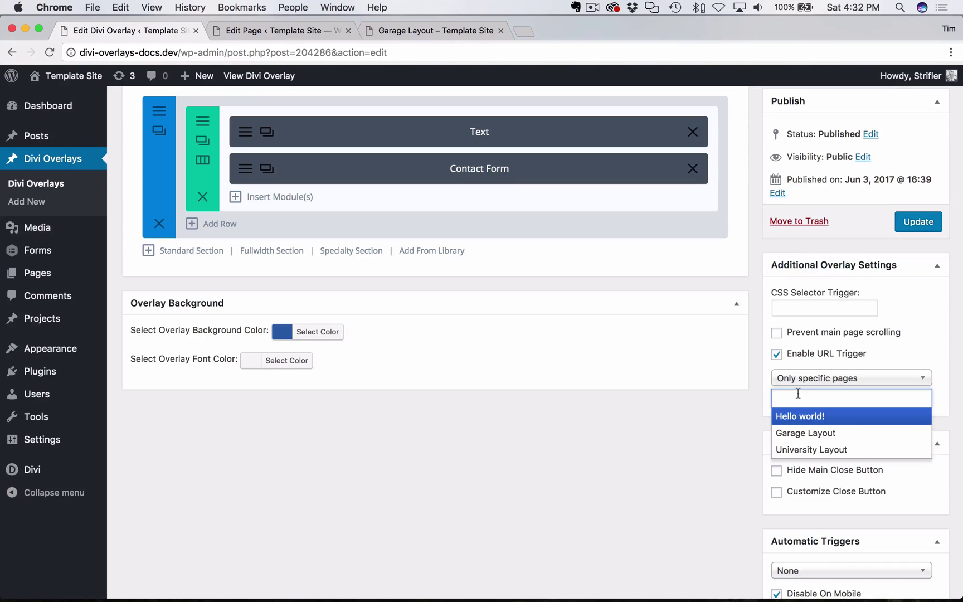
text(gara)
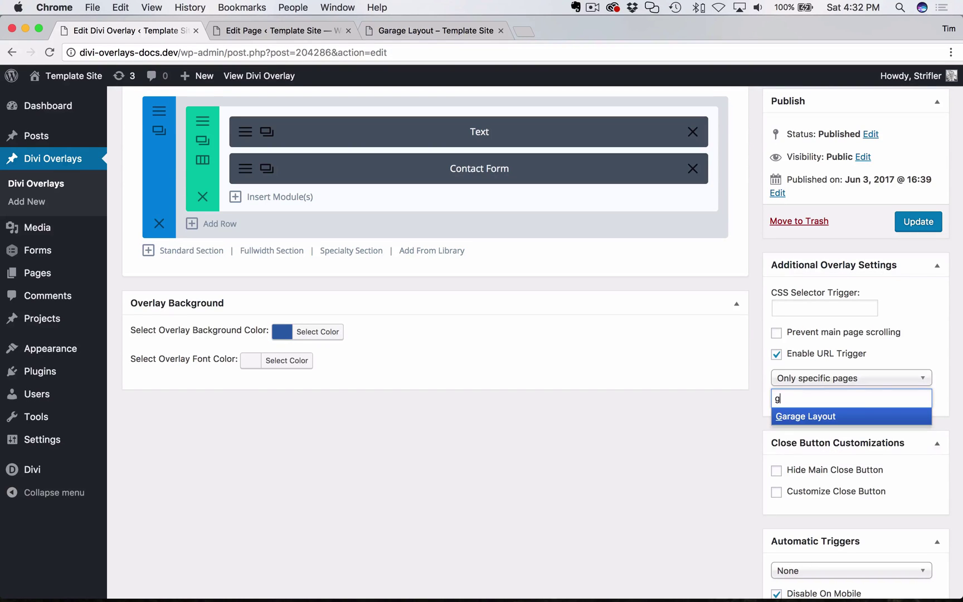
click(819, 416)
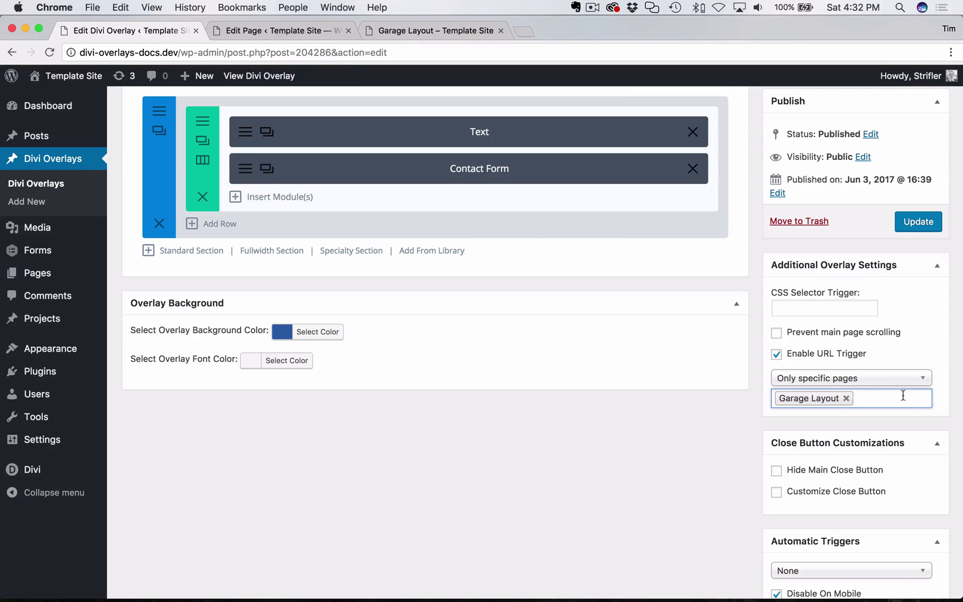
text(uni)
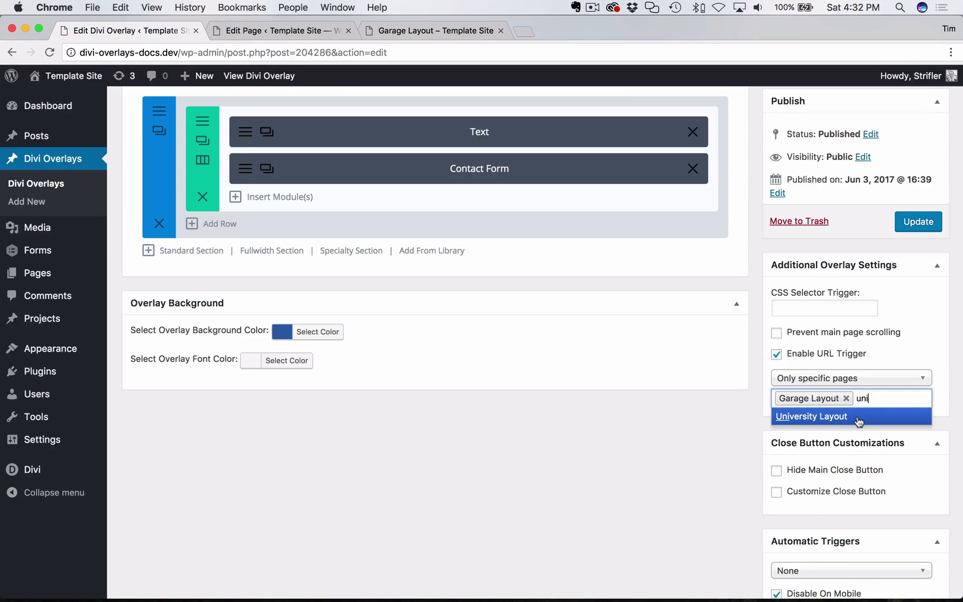
click(859, 417)
click(855, 417)
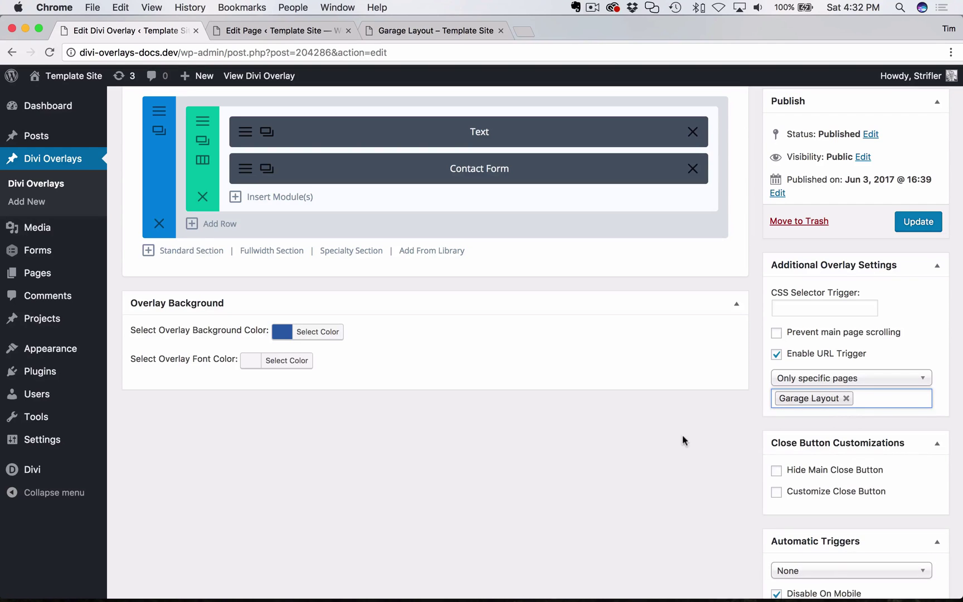
Step: Update the overlay, then reload the Garage Layout page at #overlay-204286
click(927, 217)
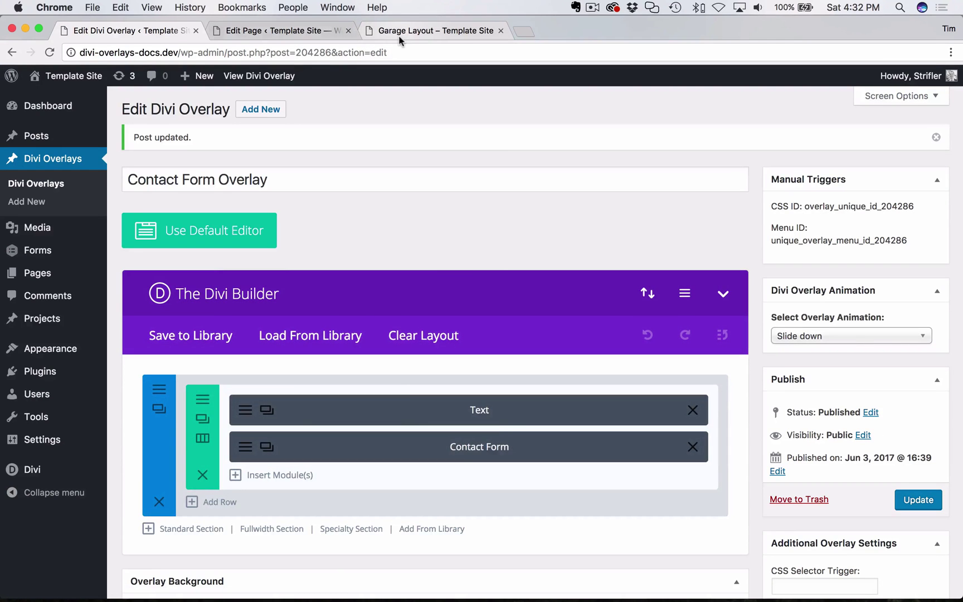
click(399, 35)
click(370, 52)
key(Return)
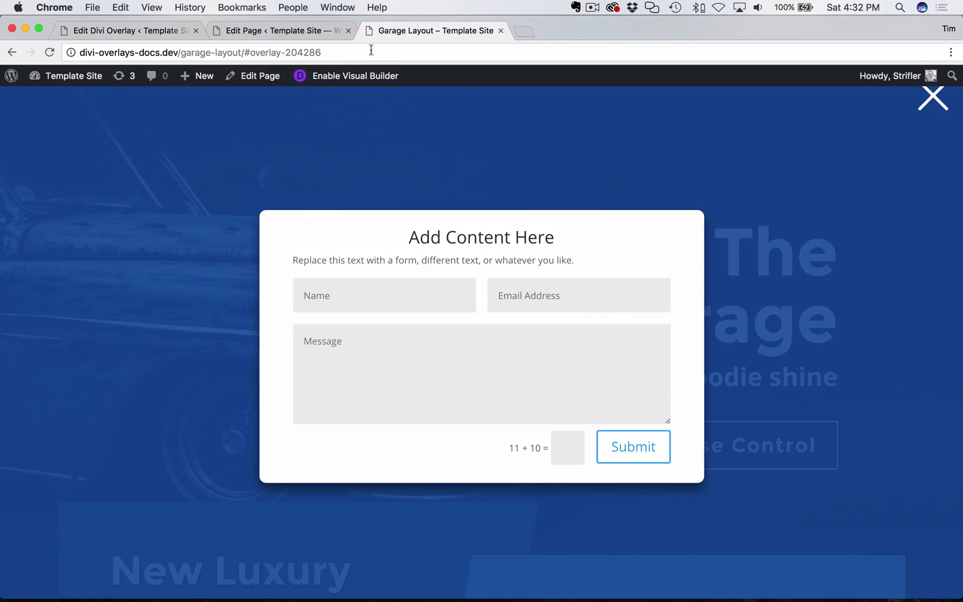
Step: Highlight #overlay-204286 in the address and close the auto-opened contact form overlay
drag(244, 52, 370, 50)
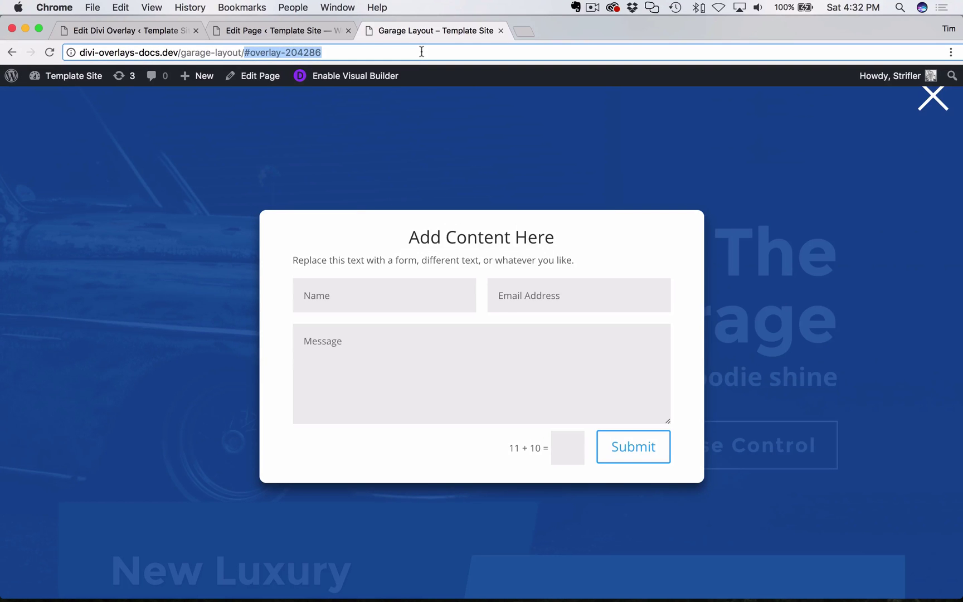
click(556, 243)
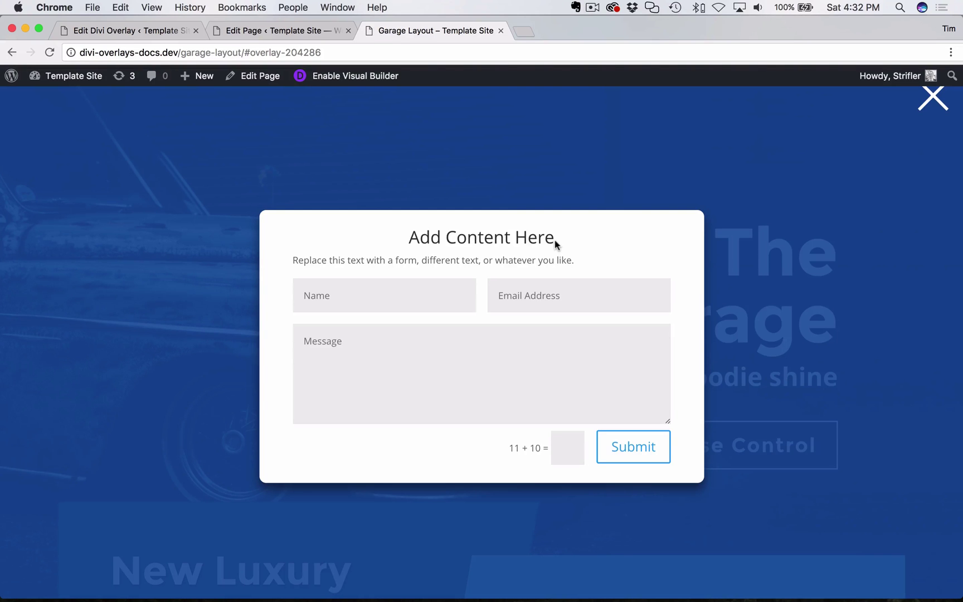
click(933, 99)
Step: Verify the URL trigger is still Only specific pages, then switch to the Garage Layout editor
click(142, 34)
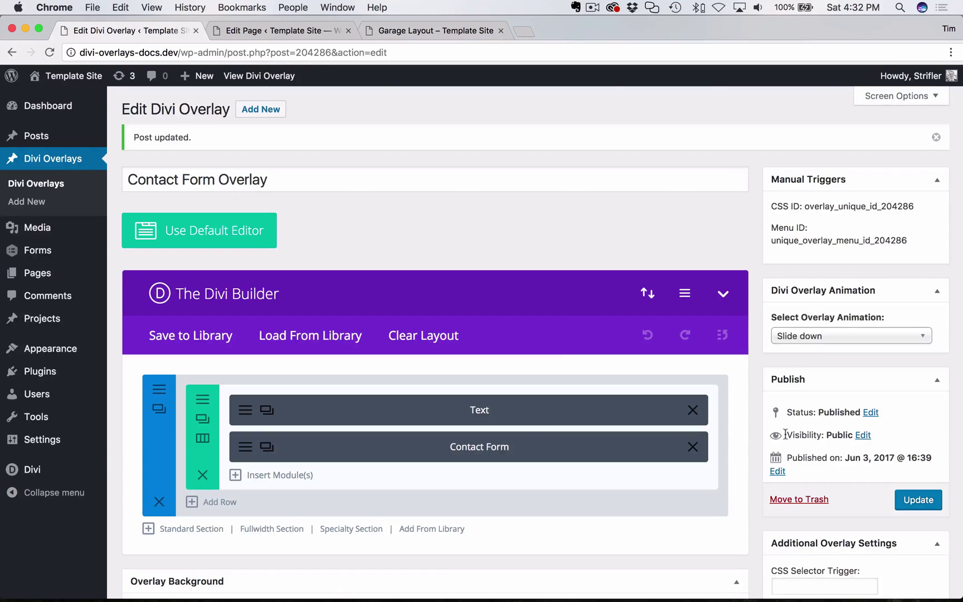
scroll(783, 434, down, 5)
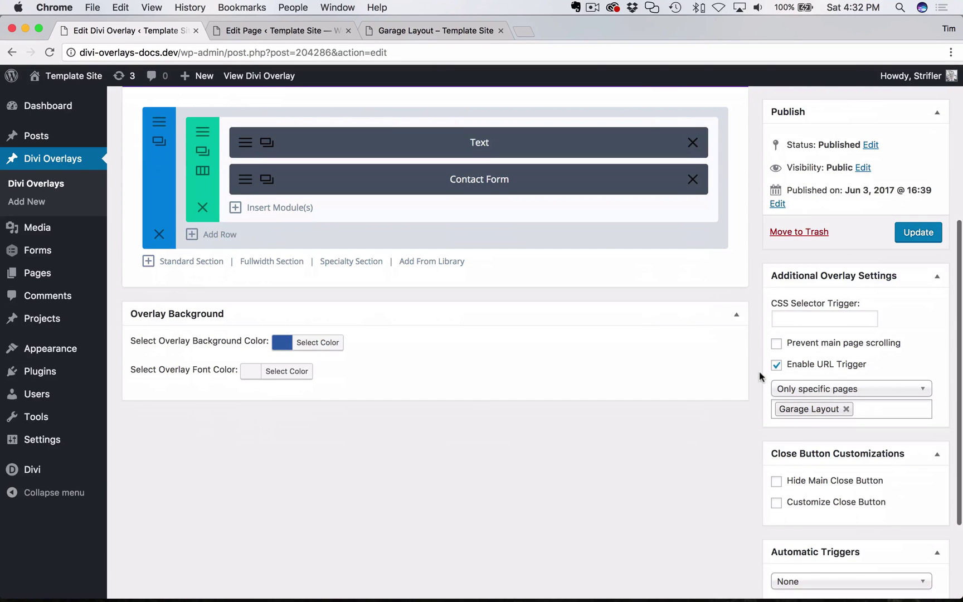
scroll(756, 370, up, 5)
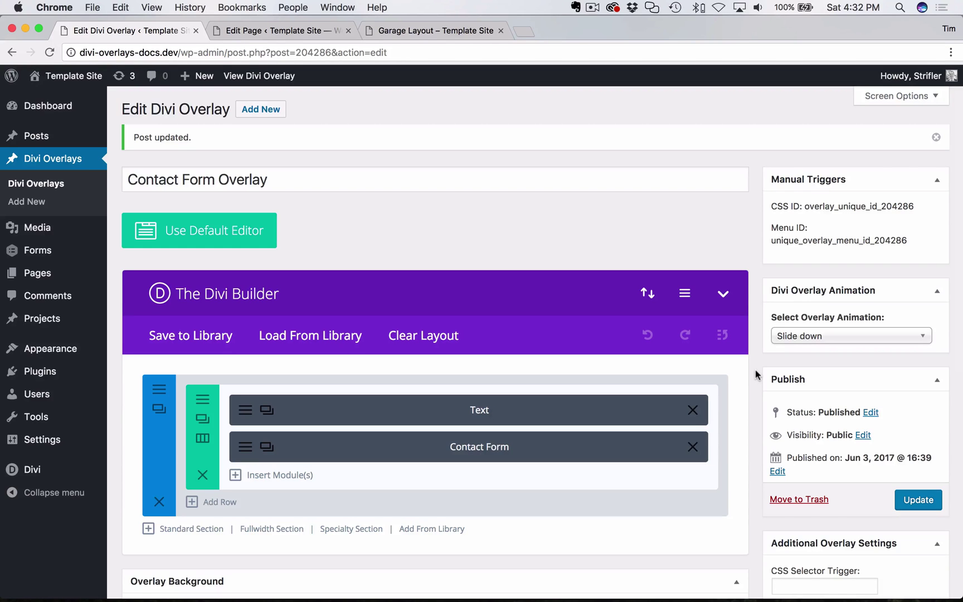
scroll(755, 369, down, 4)
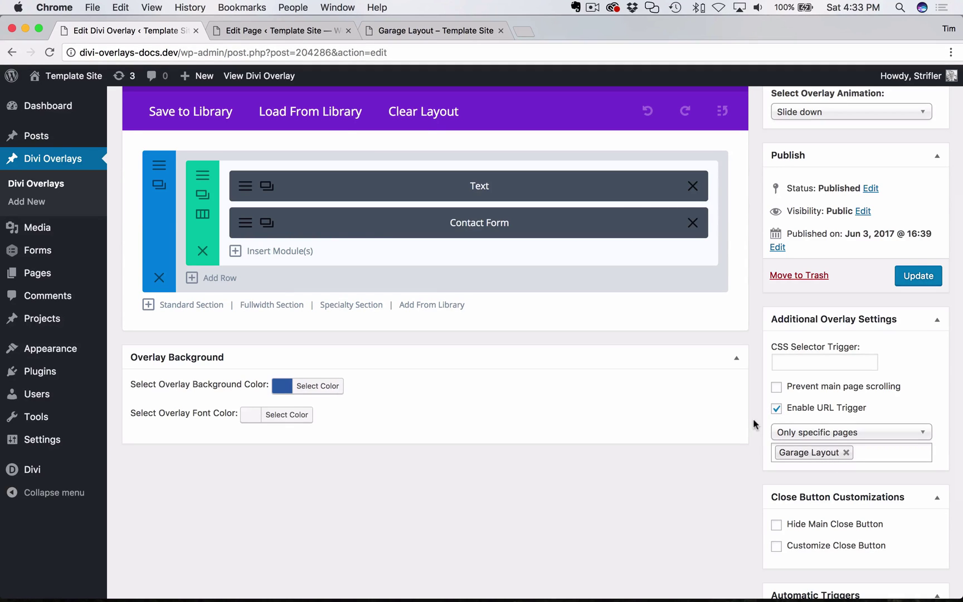
click(811, 438)
click(763, 408)
click(296, 30)
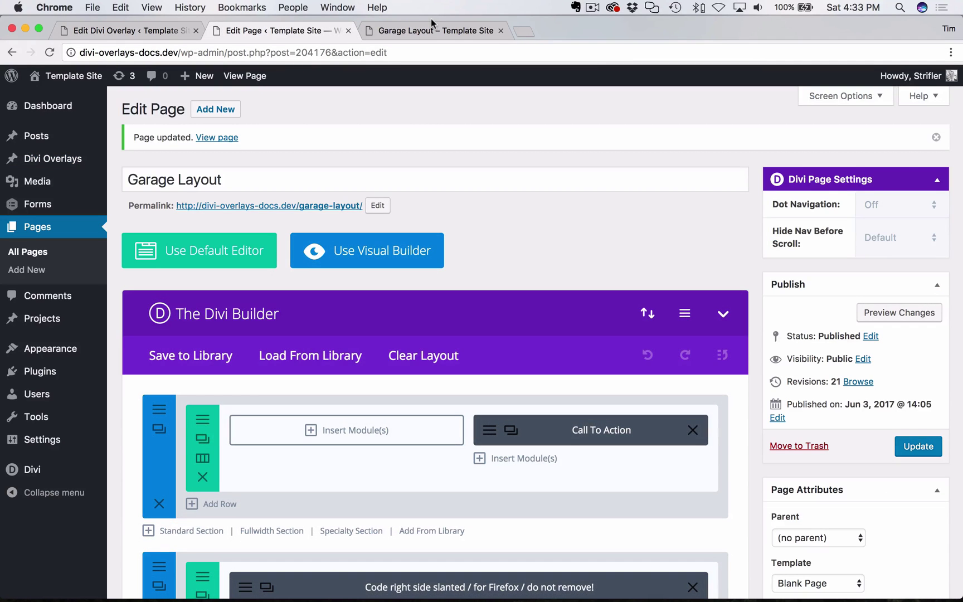